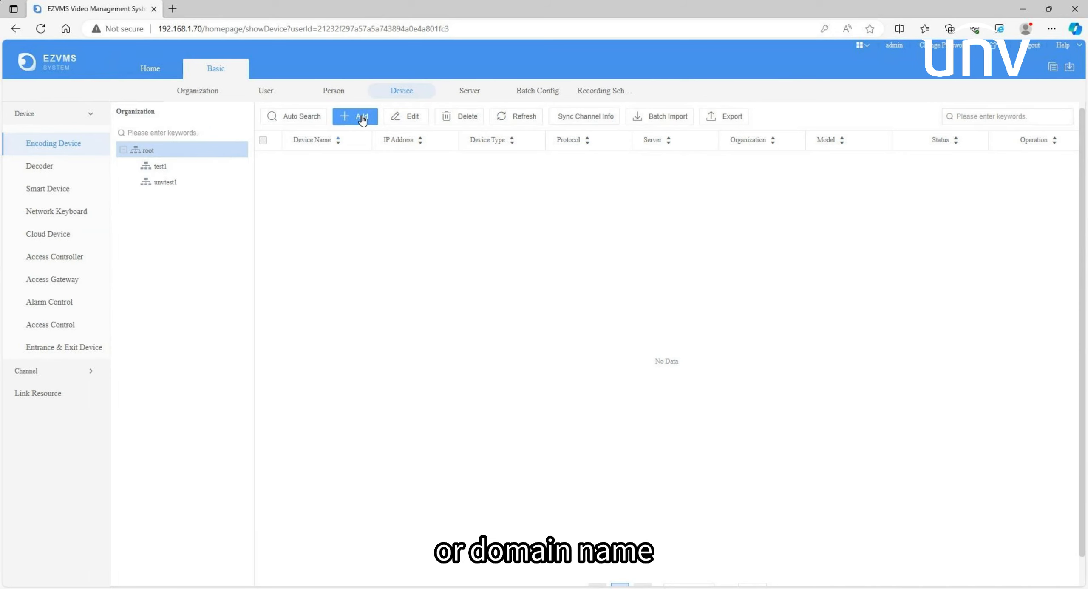
Add an encoding device named IPC at IP 192.168.1.235 with the saved password filled in, and refresh the device list
left_click(362, 118)
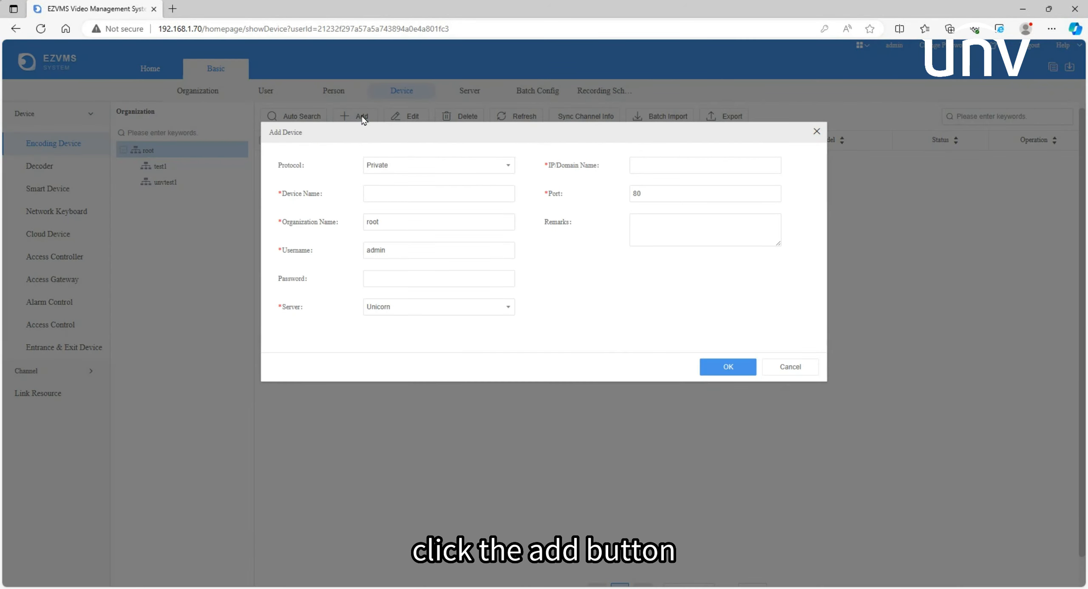
left_click(377, 194)
type("IPC")
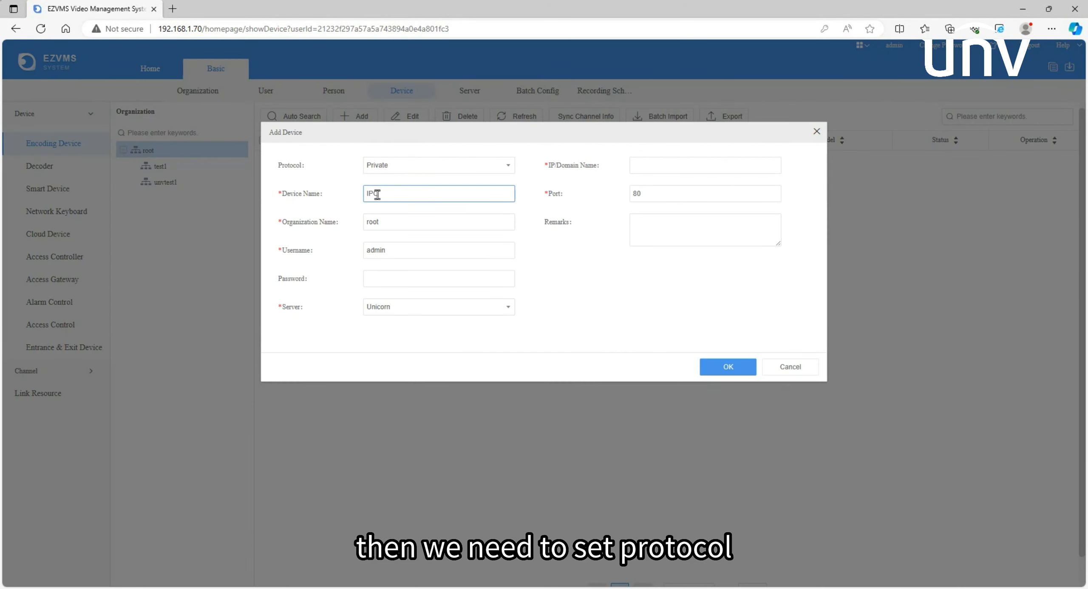
left_click(389, 279)
left_click(394, 315)
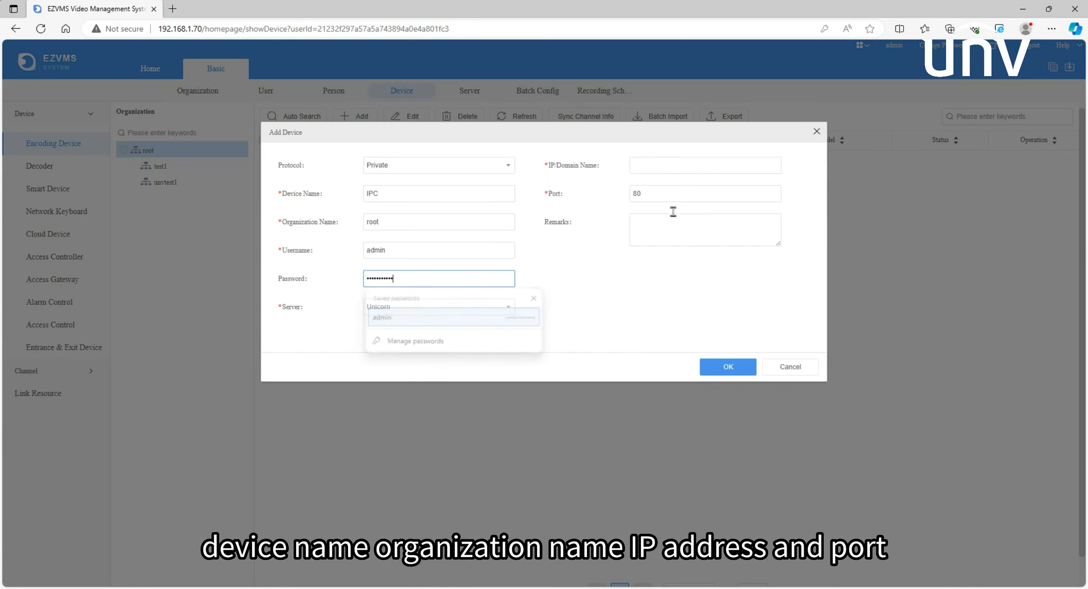
left_click(702, 170)
type("19")
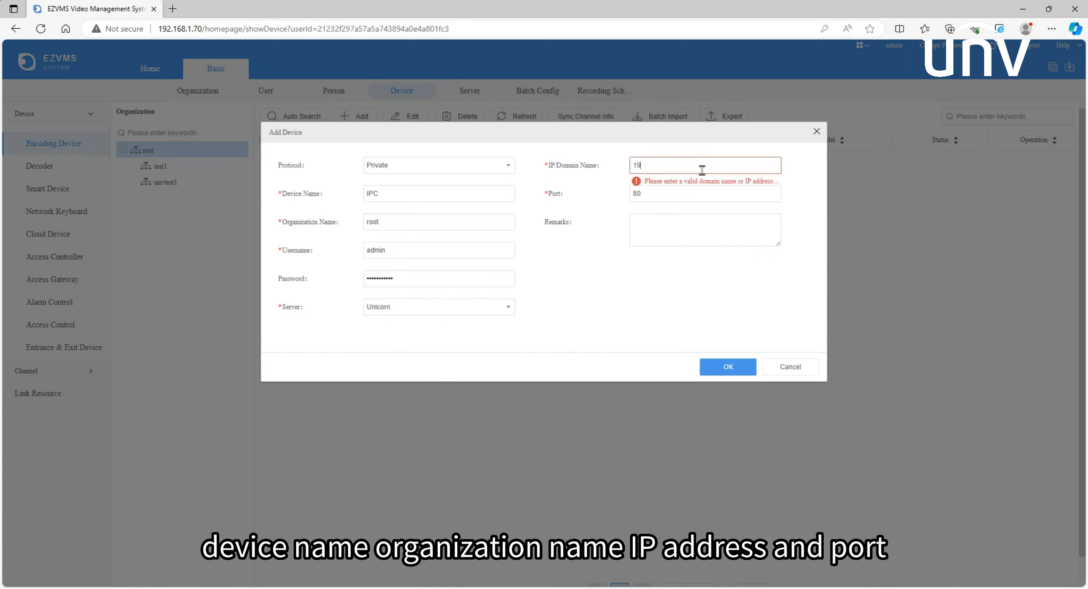
type("2.168.1.235")
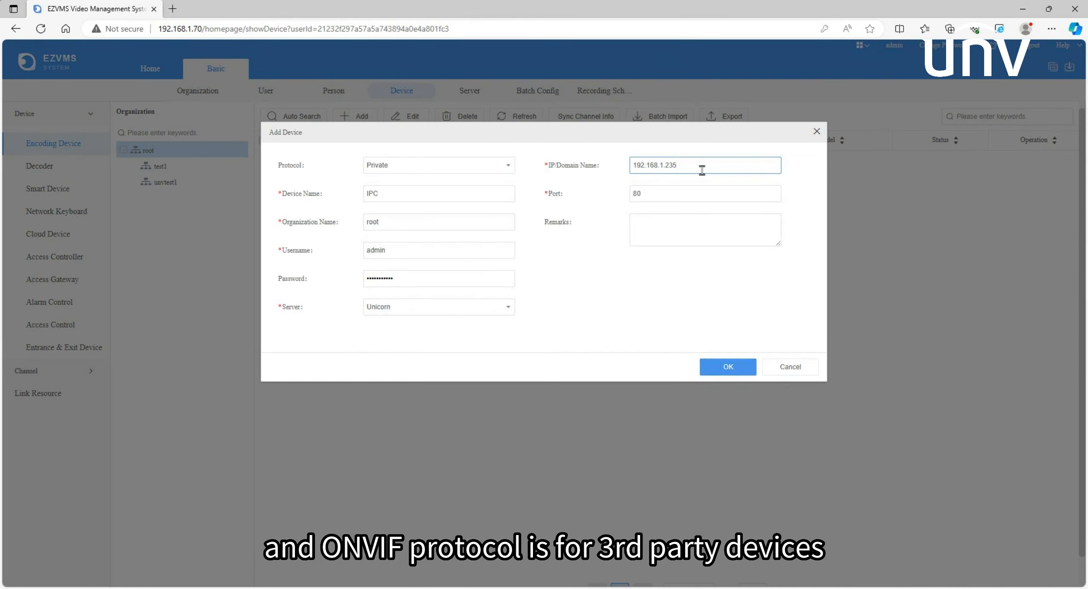
left_click(712, 365)
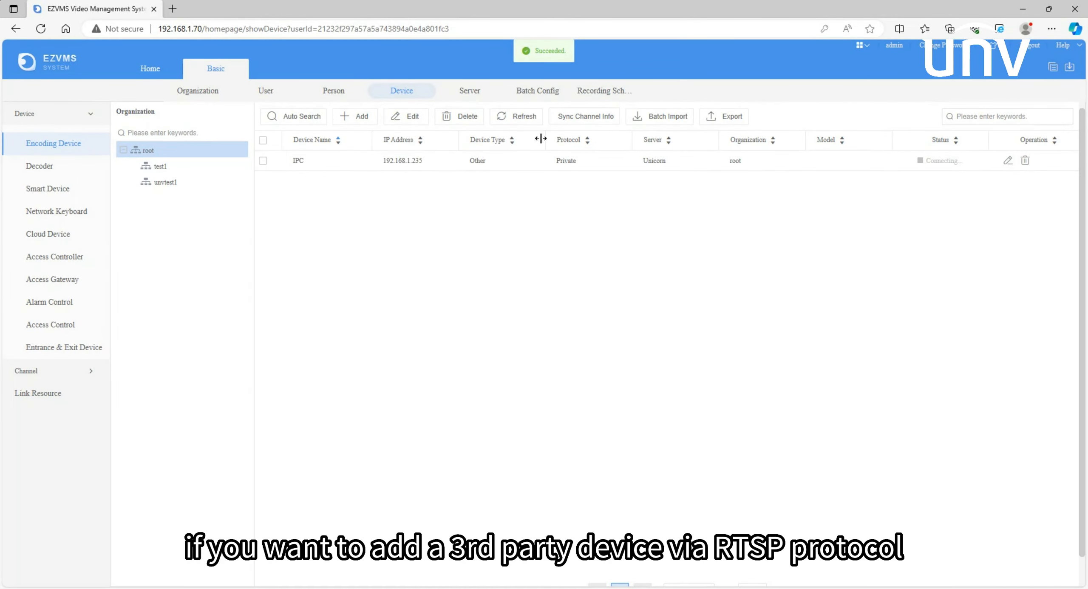
left_click(533, 119)
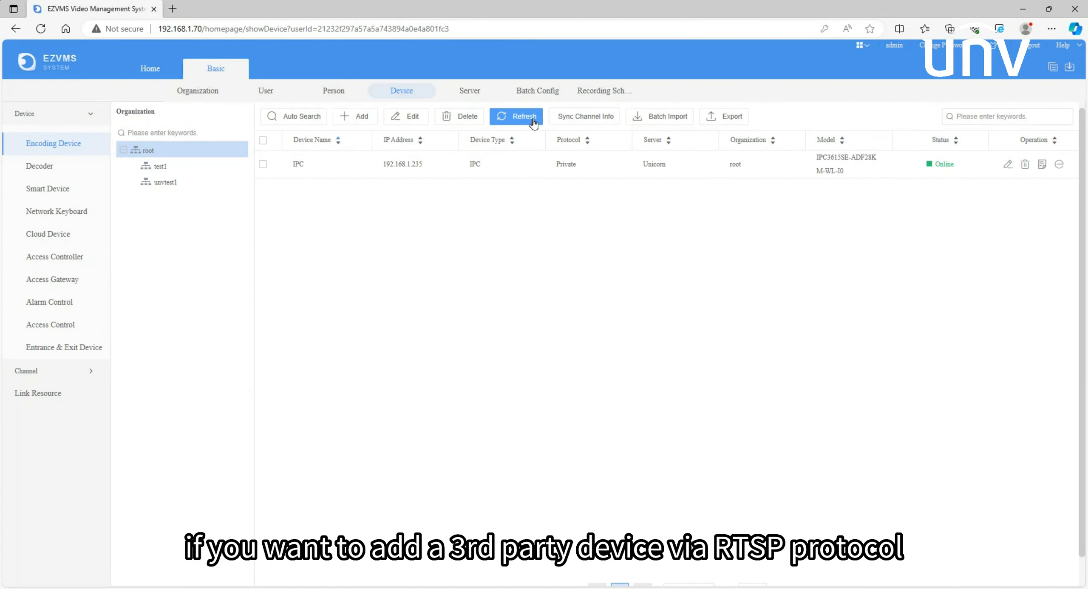
left_click(373, 121)
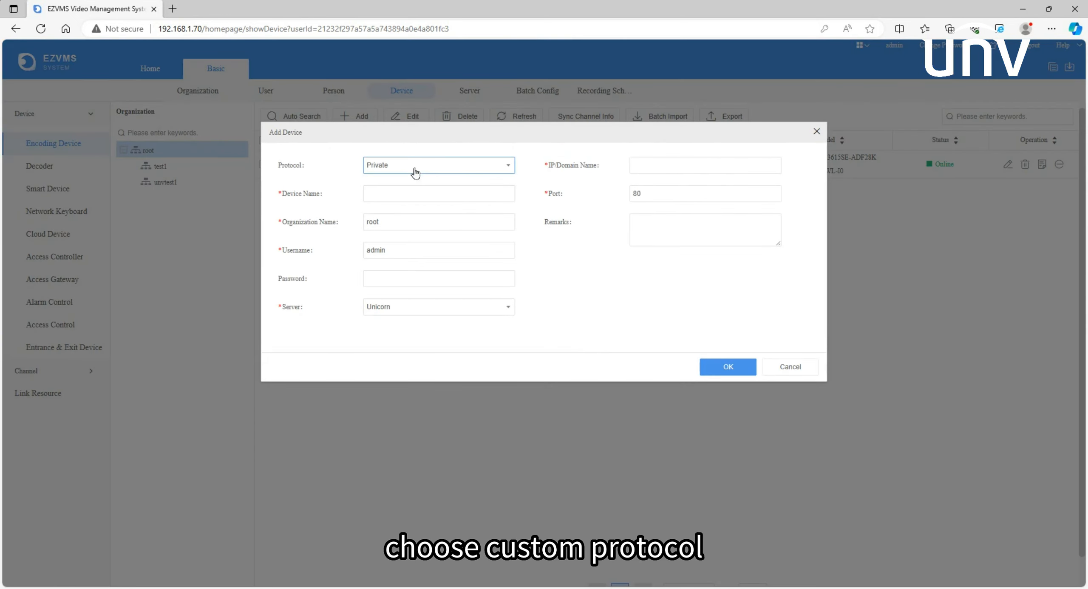
left_click(418, 167)
left_click(399, 238)
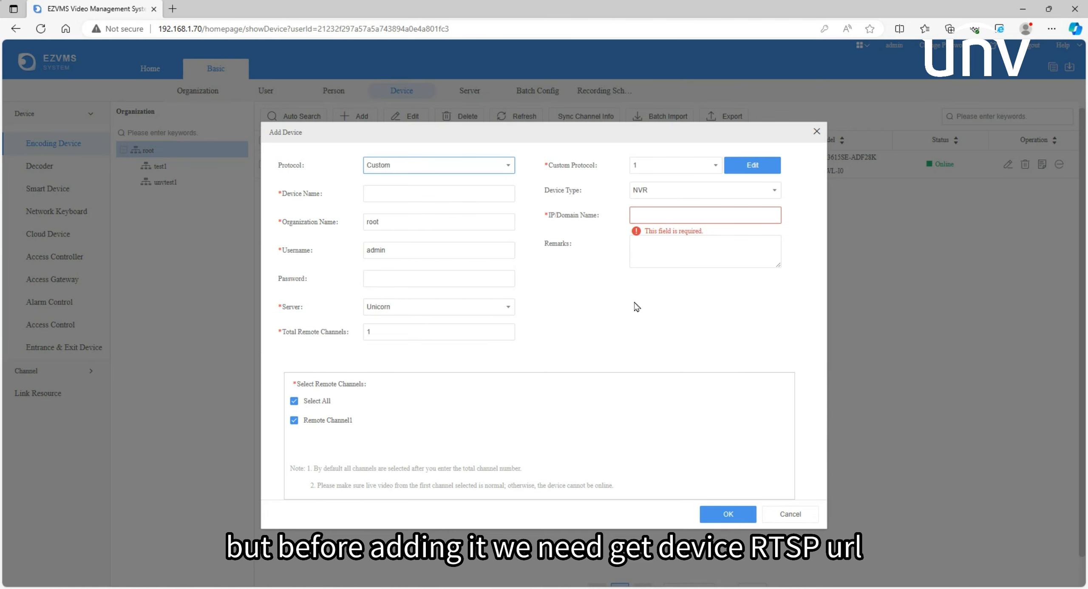
left_click(768, 510)
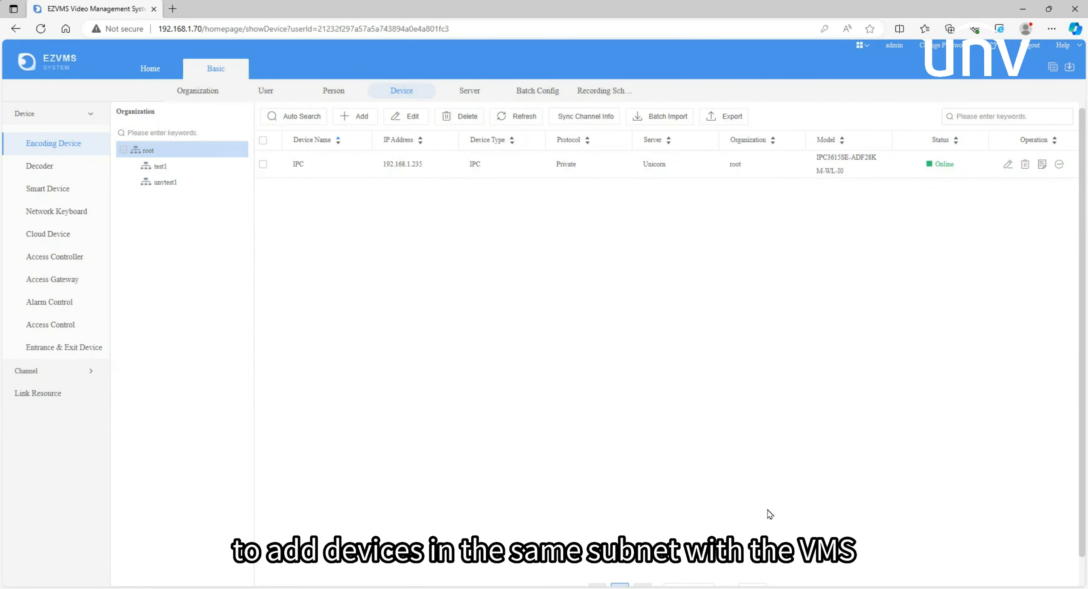
Run an auto search for devices on the subnet and preview the add form for the 192.168.1.236 camera
left_click(292, 118)
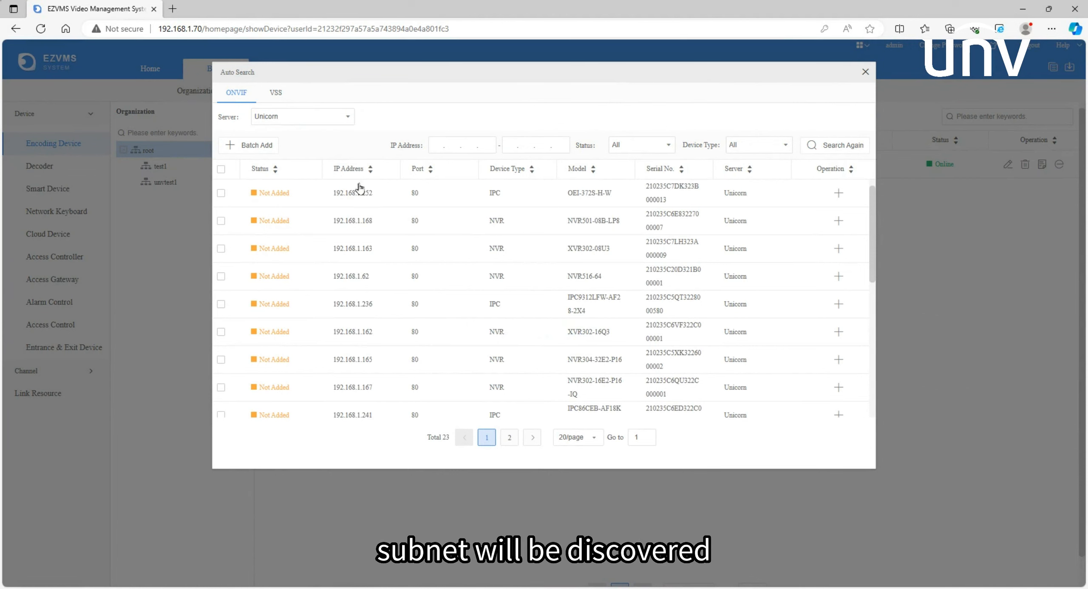
left_click(846, 303)
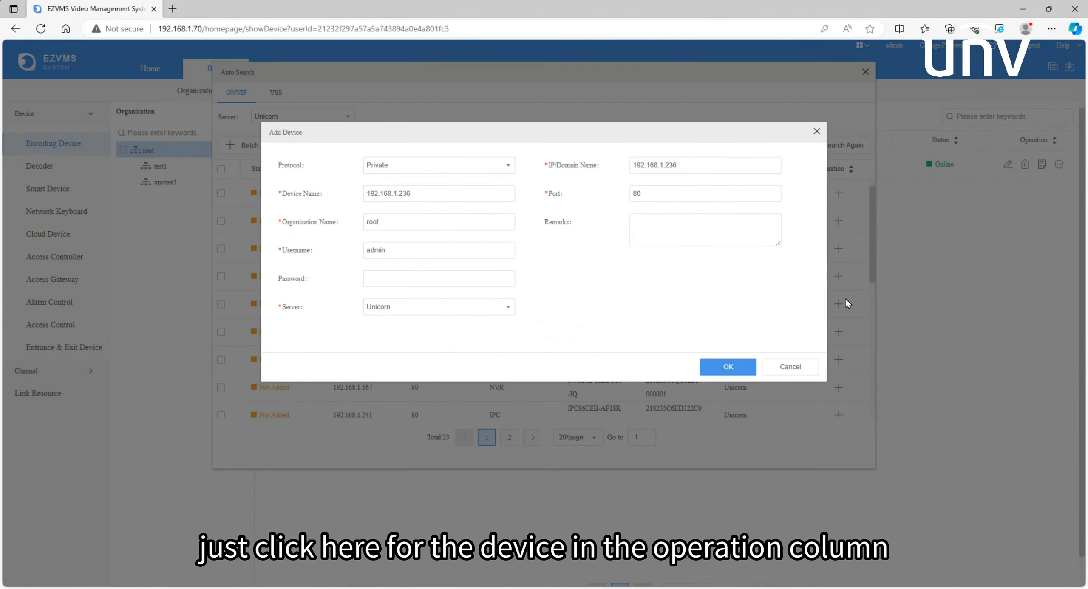
left_click(798, 368)
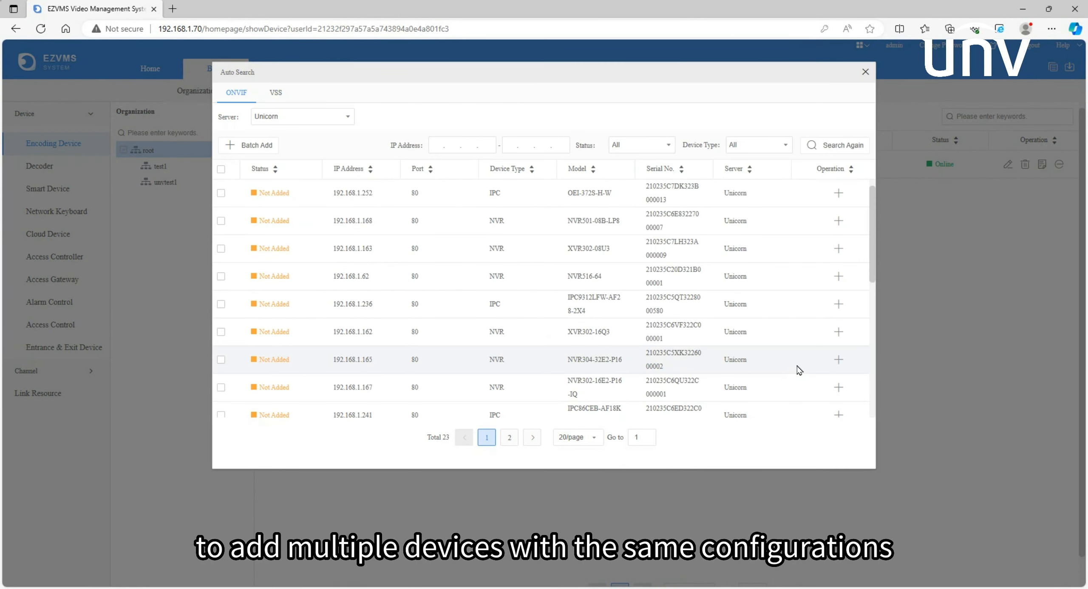
Select 192.168.1.236 and 192.168.1.241 for batch adding, and close the batch add and search dialogs unused
left_click(221, 305)
left_click(220, 415)
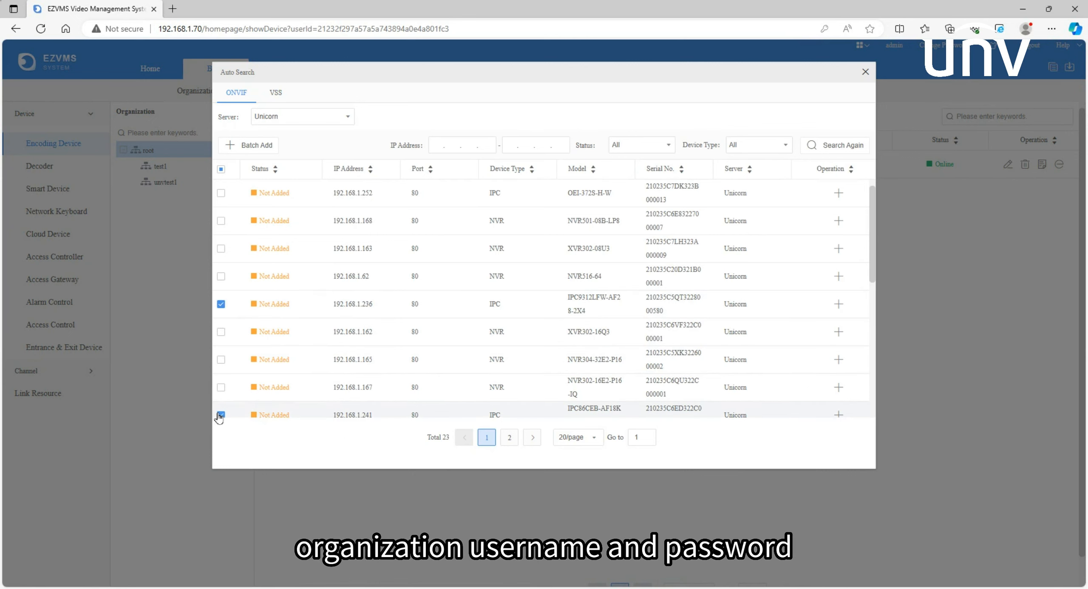
left_click(266, 152)
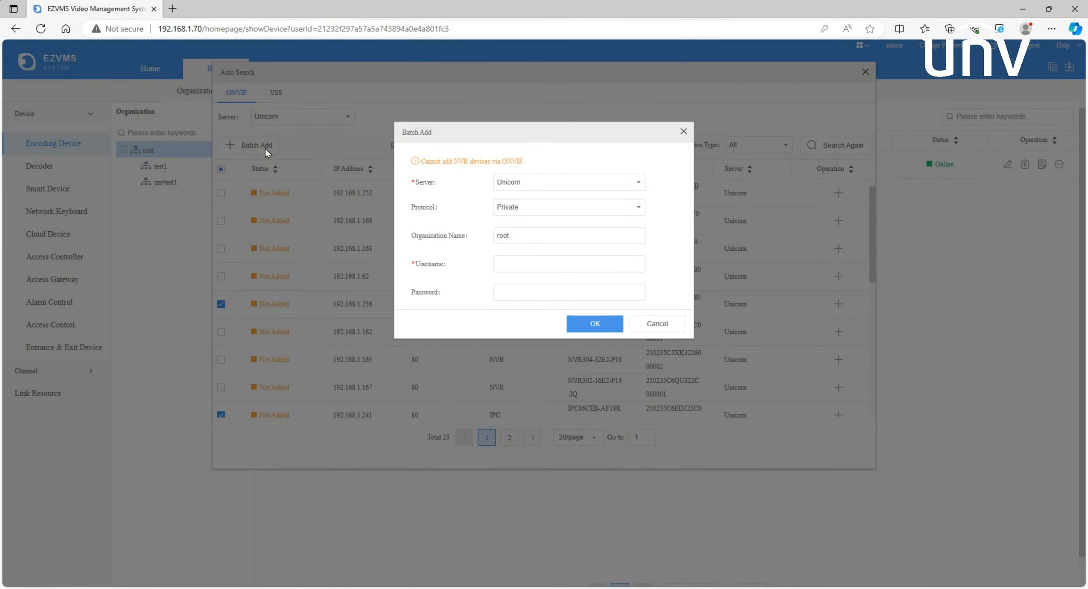
left_click(683, 131)
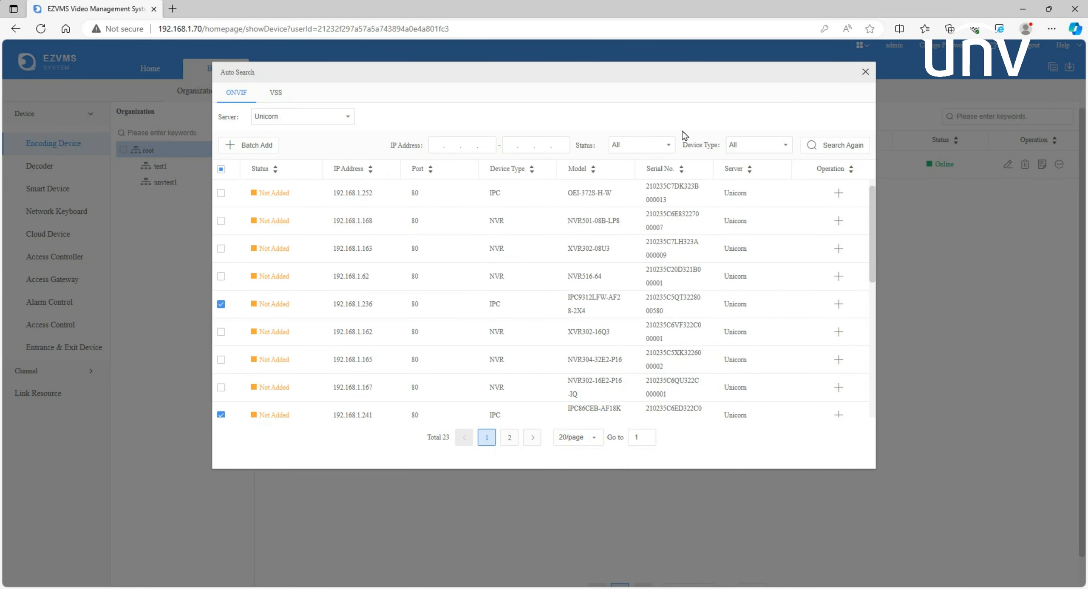
left_click(865, 72)
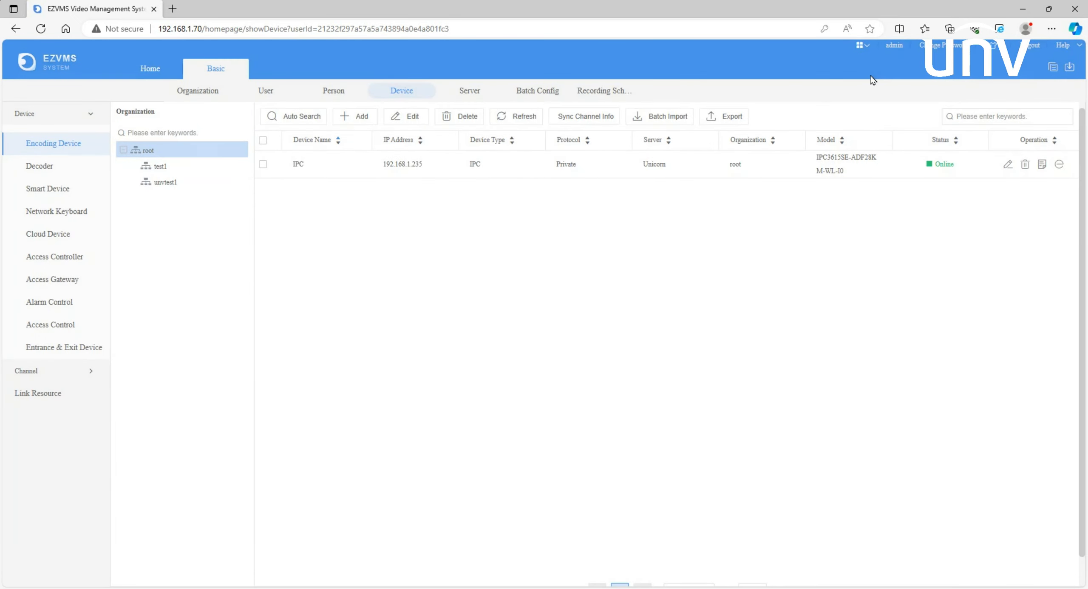
Add a smart device named NVR at IP 192.168.1.167 with the saved password, and refresh the smart device list
left_click(43, 173)
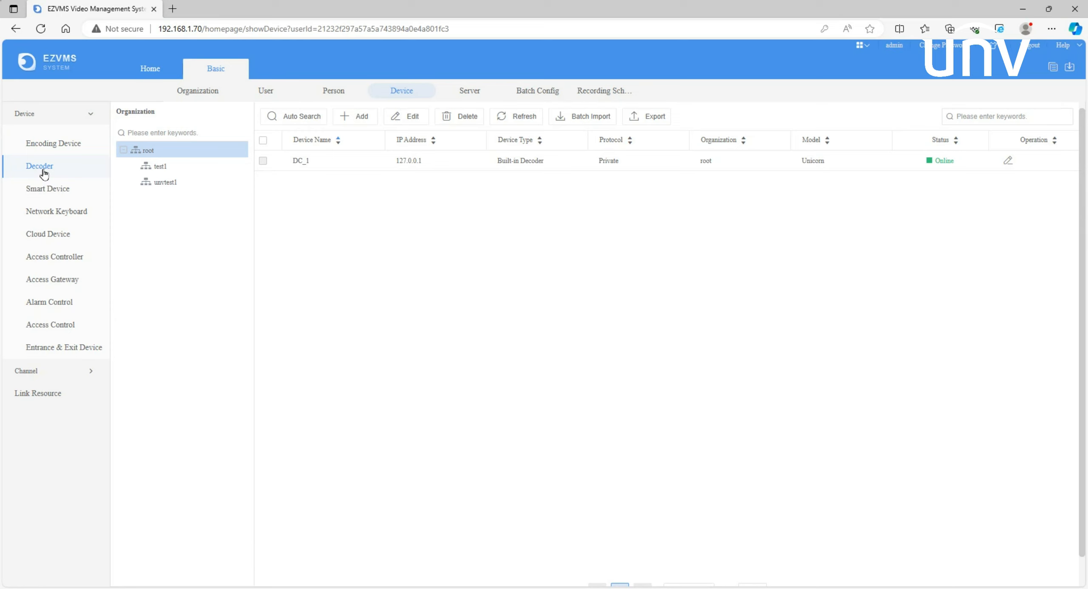
left_click(54, 193)
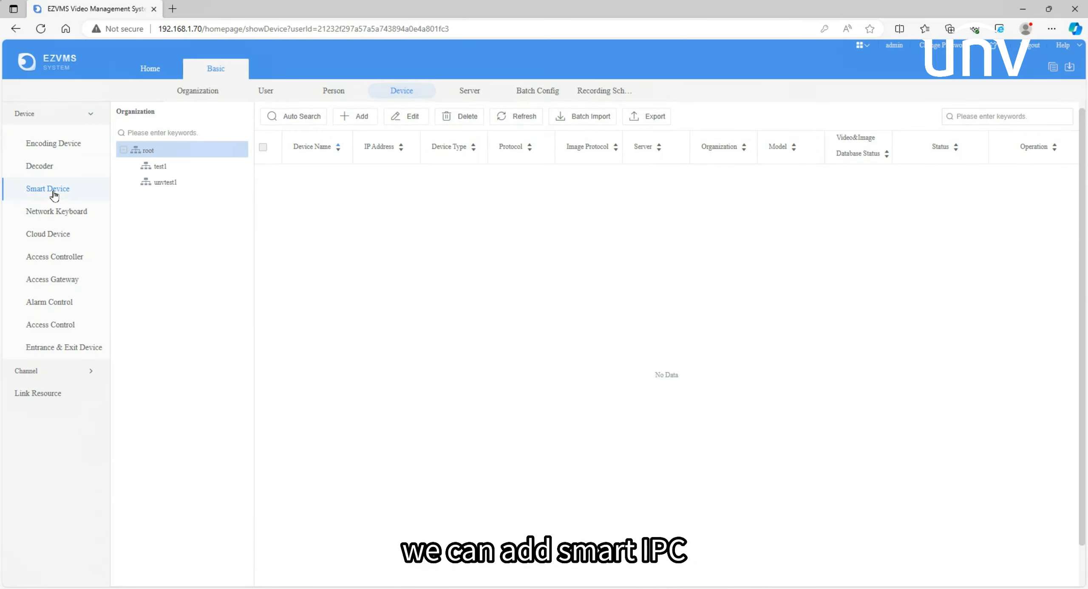
left_click(342, 120)
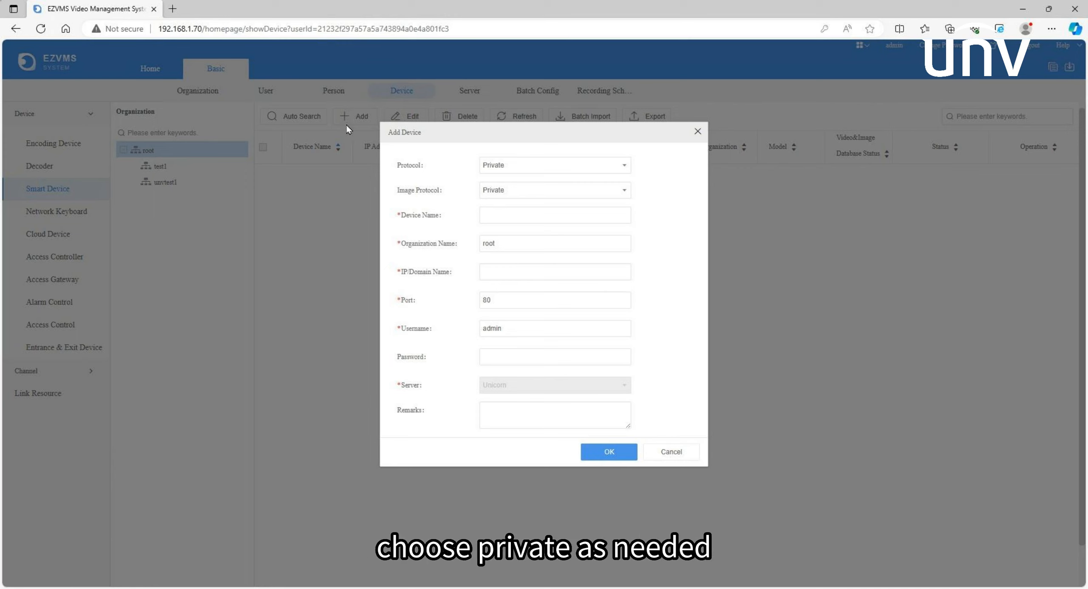
left_click(490, 209)
type("NVR")
left_click(498, 273)
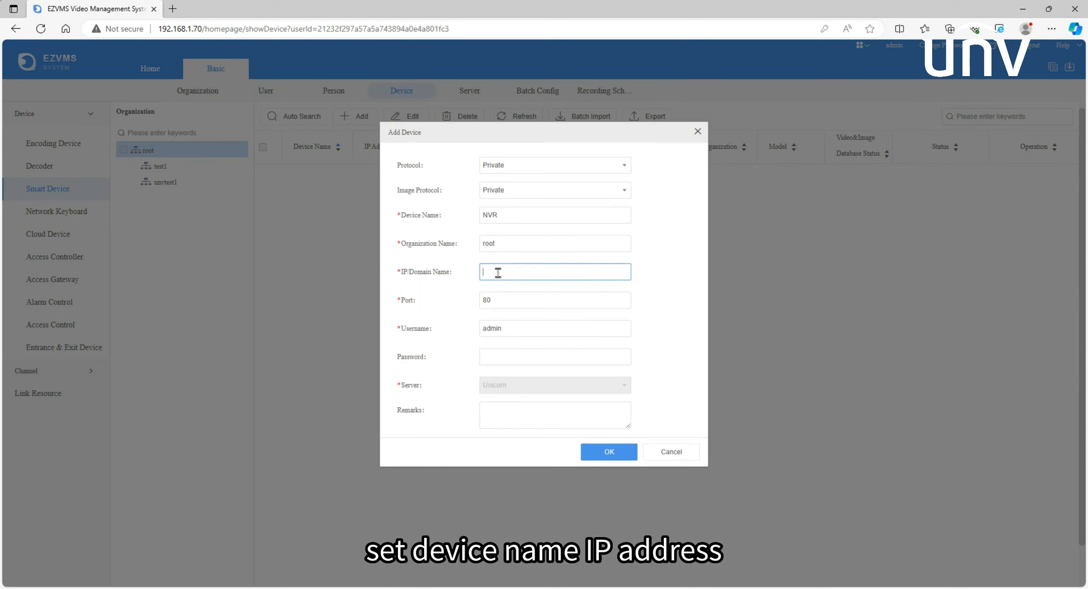
type("192.168.1.167")
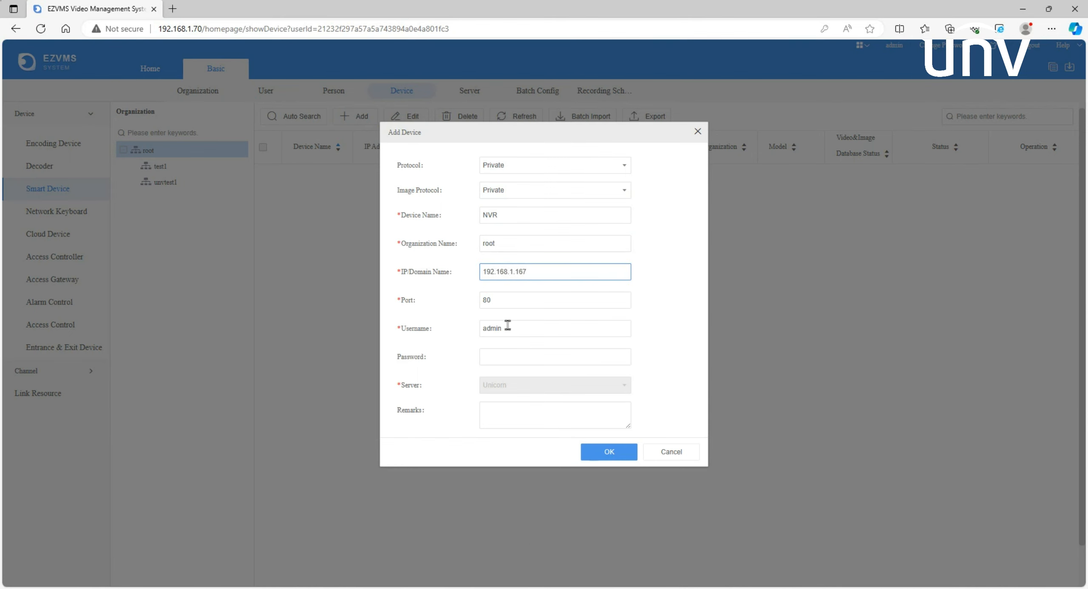
left_click(507, 358)
left_click(503, 397)
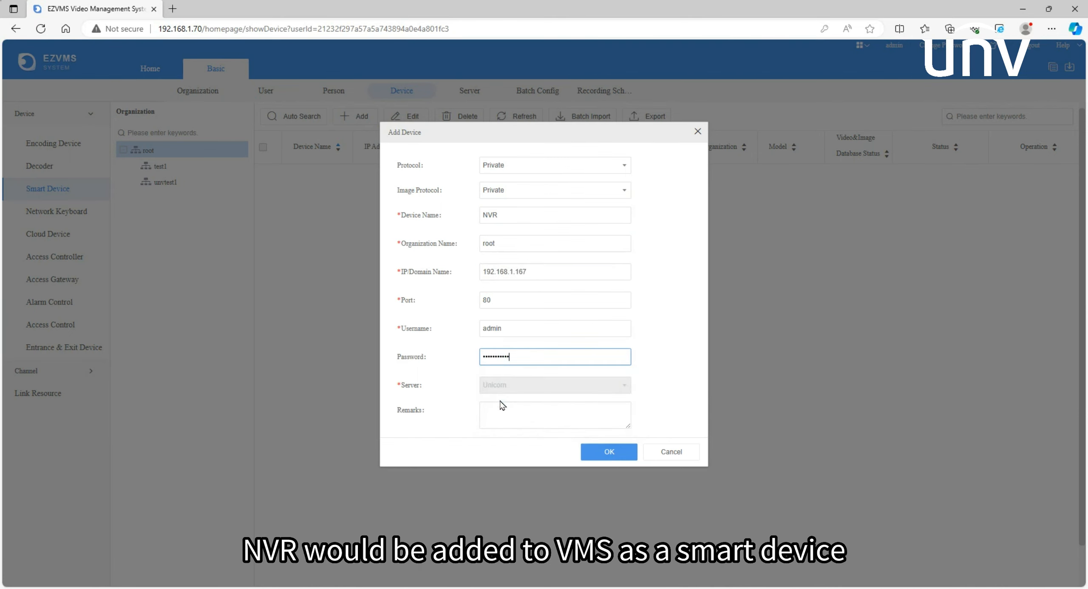
left_click(599, 451)
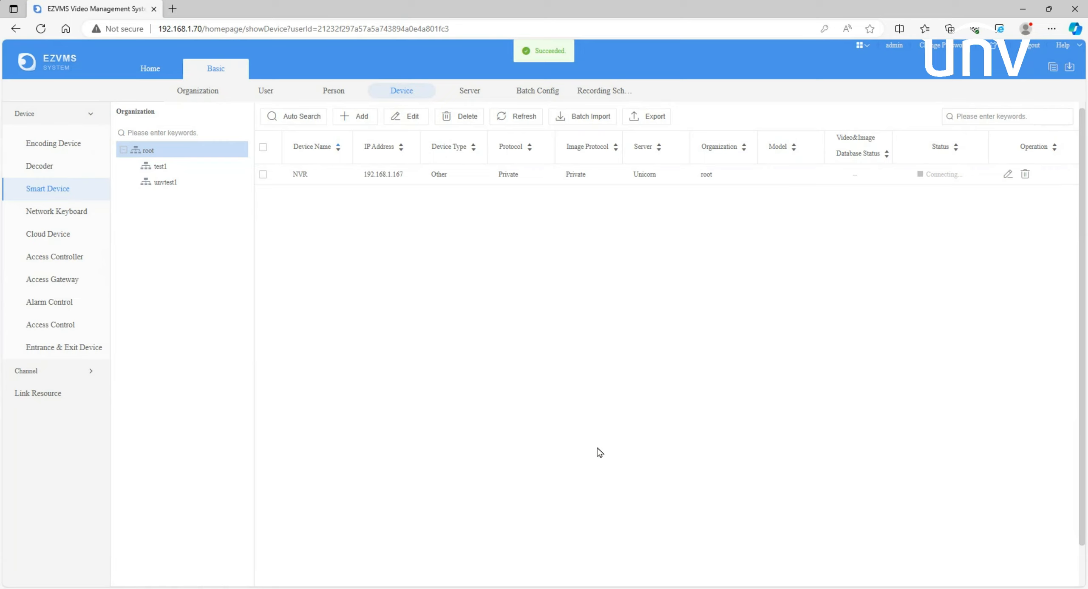
left_click(527, 125)
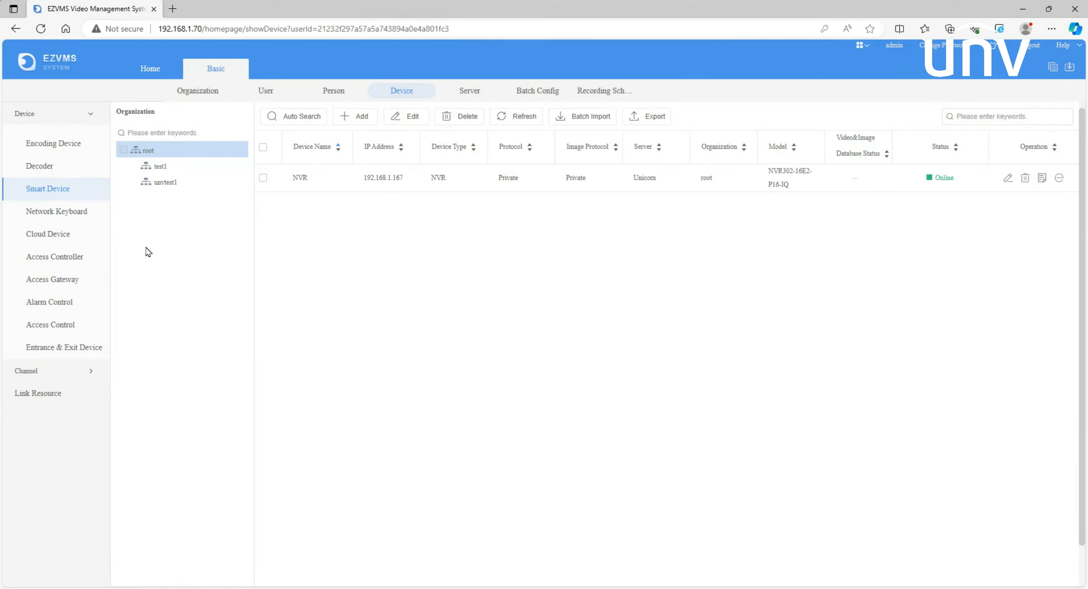
Log into the cloud account with its username and password from the cloud device page, and refresh the device list
left_click(53, 242)
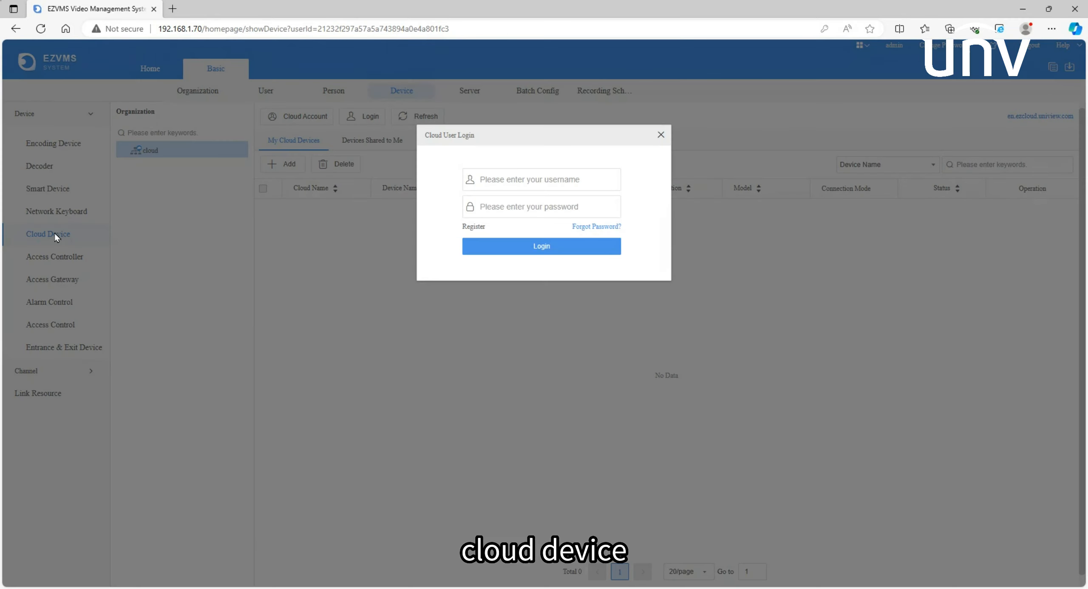
left_click(503, 177)
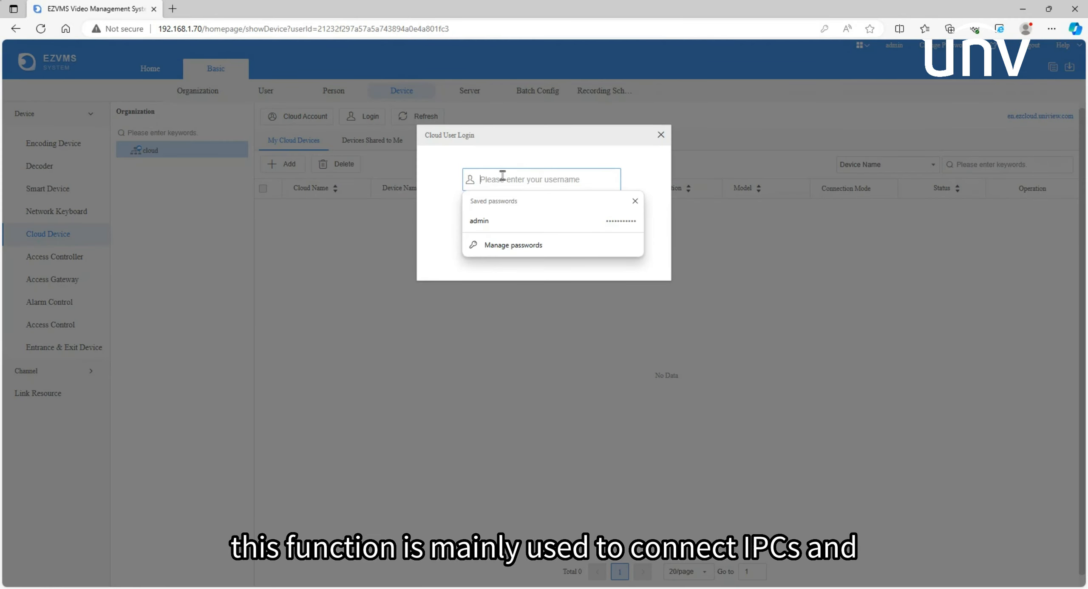
type("54119563")
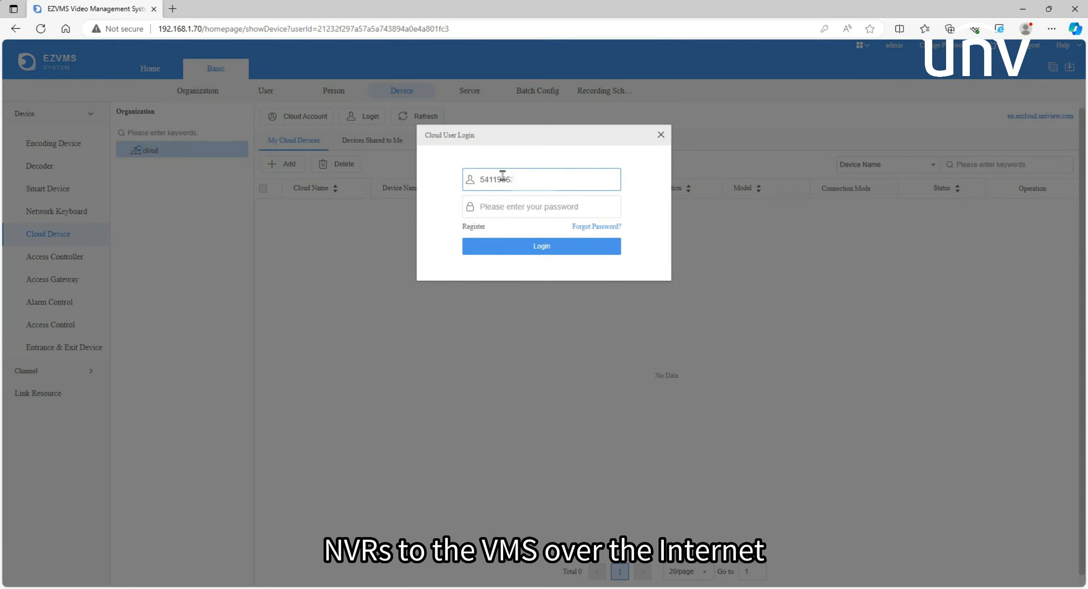
key("Tab")
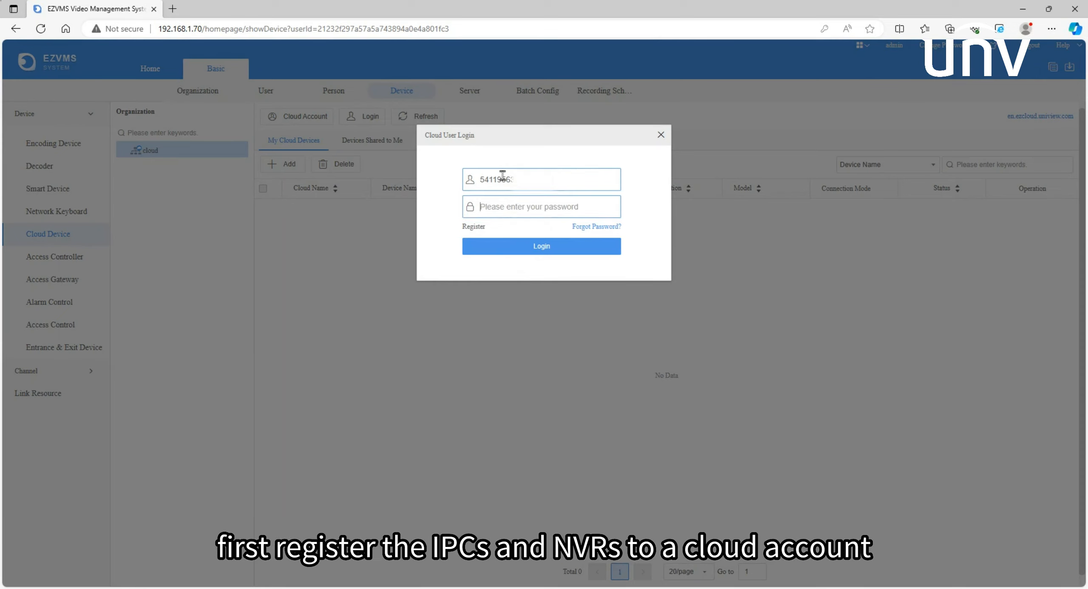
type("••••••••••")
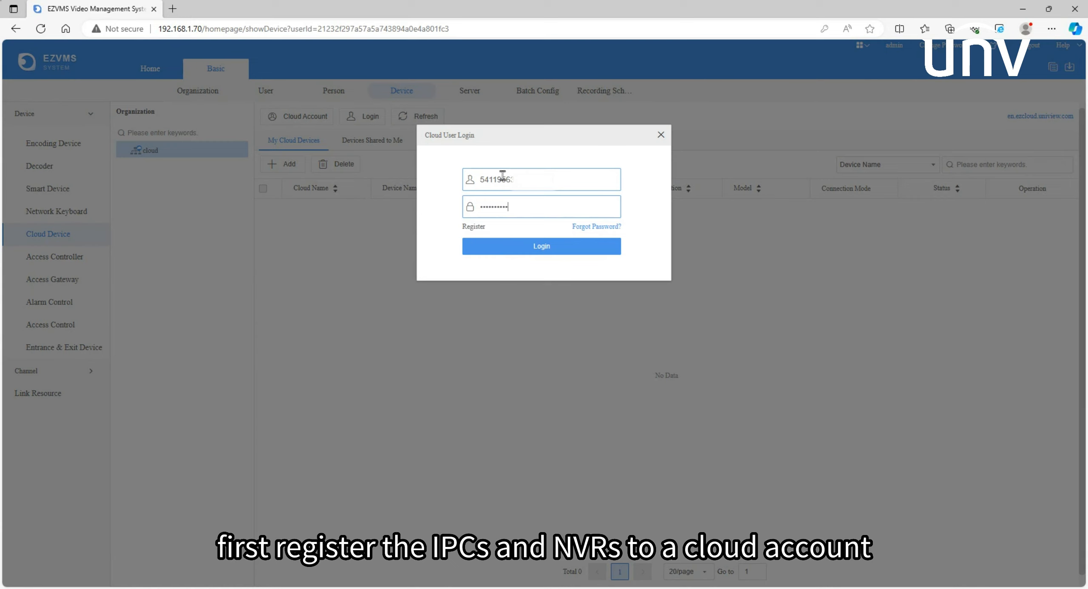
left_click(507, 247)
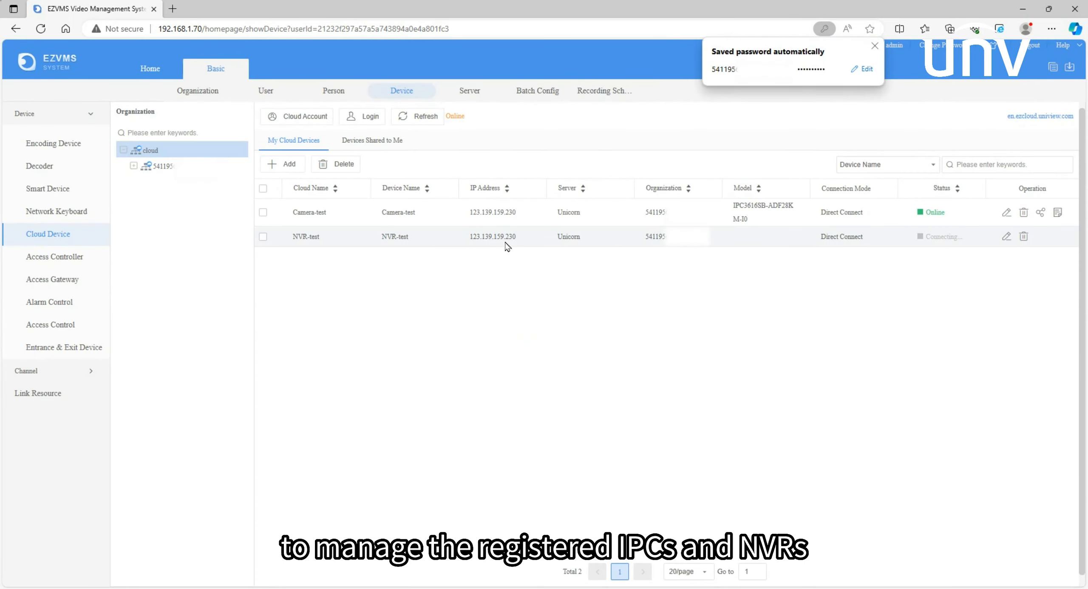
left_click(426, 121)
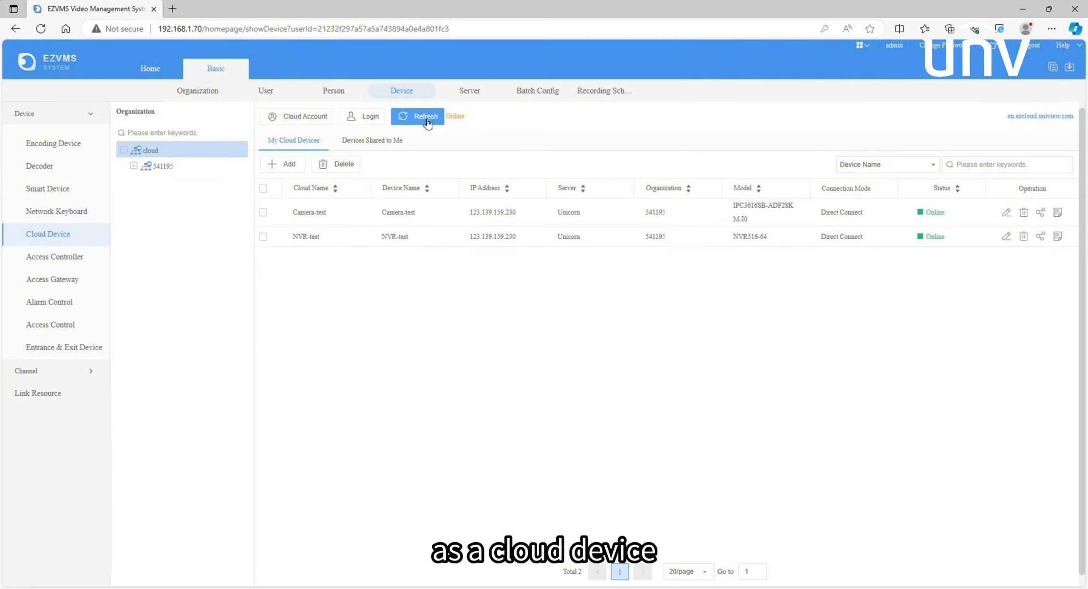
Open the encoding channel and decoding channel lists to review channel status
left_click(84, 372)
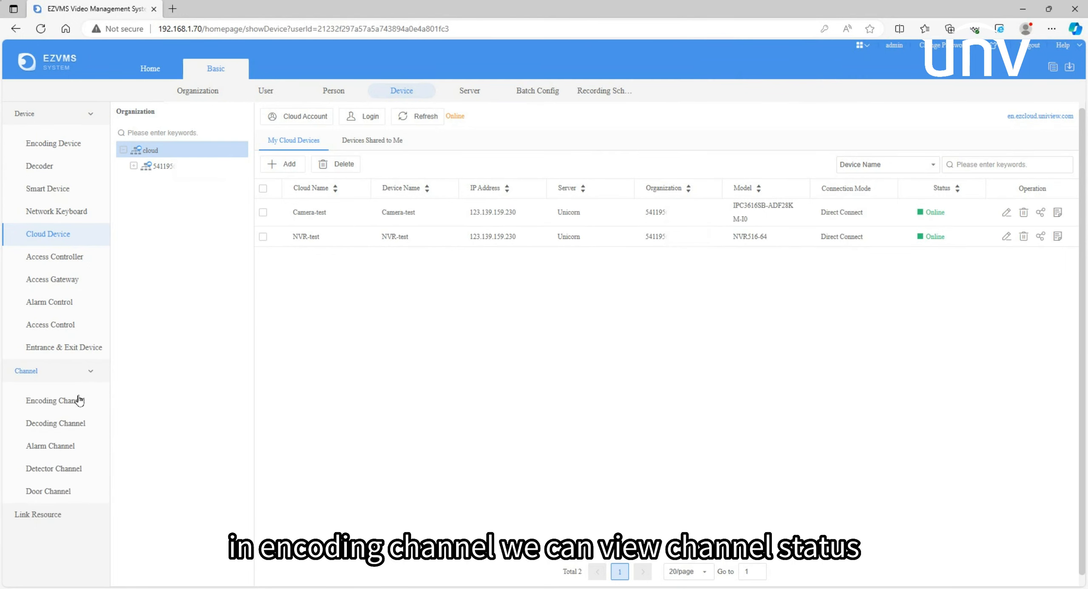
left_click(73, 411)
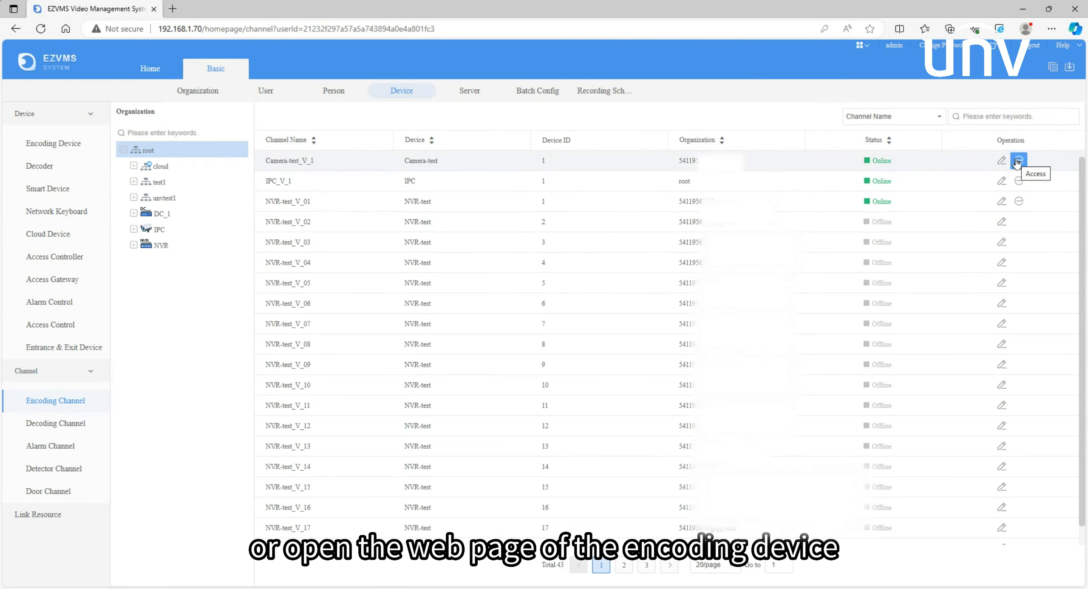
left_click(67, 433)
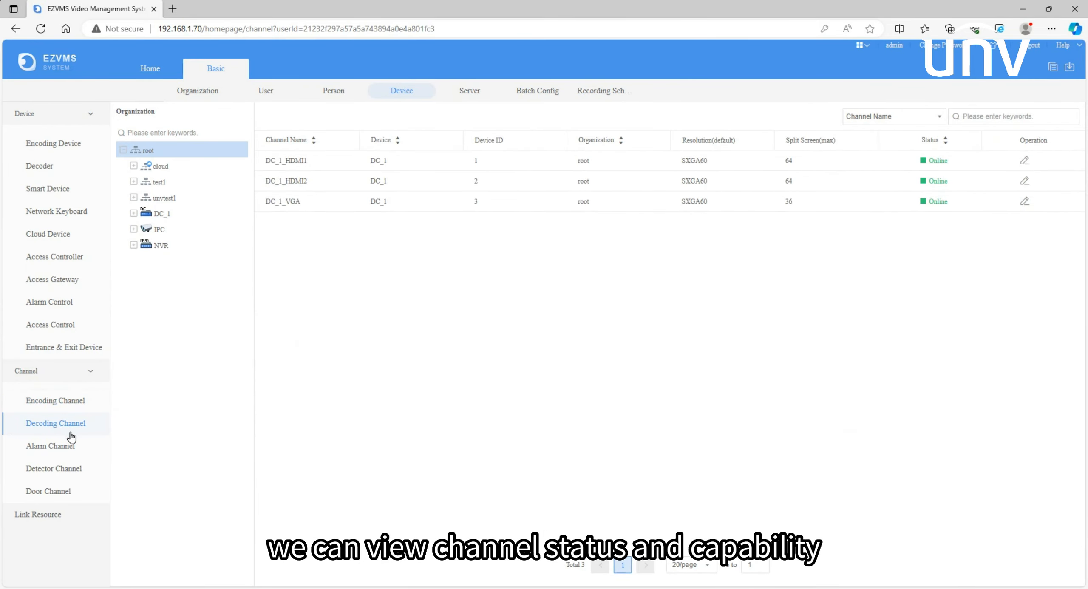
Open the DC_1_HDMI1 decoding channel's edit dialog, cancel it unchanged, and open the alarm channel list
left_click(1021, 162)
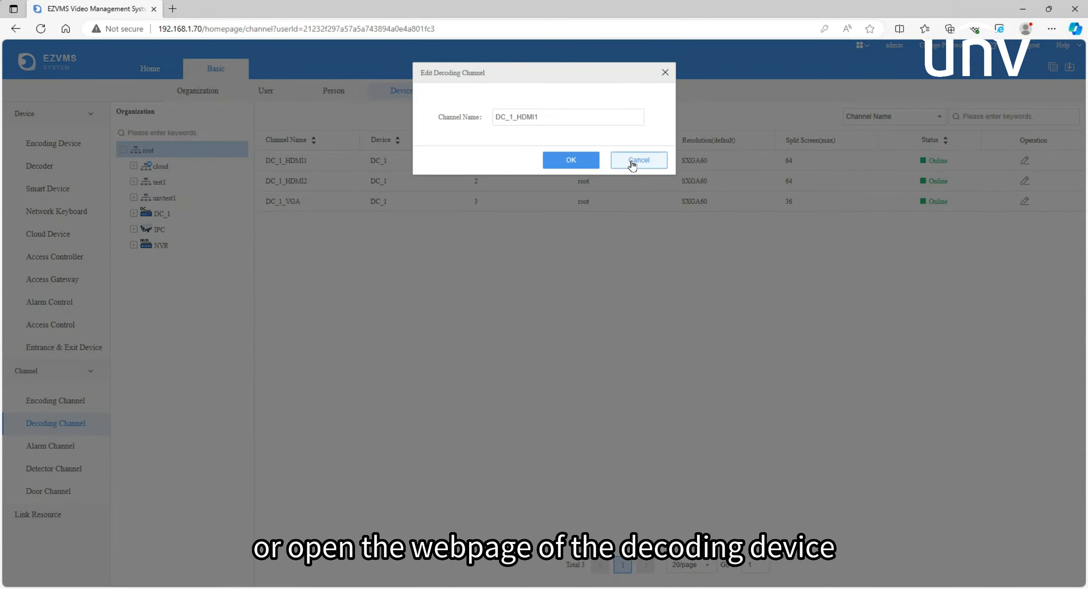
left_click(638, 162)
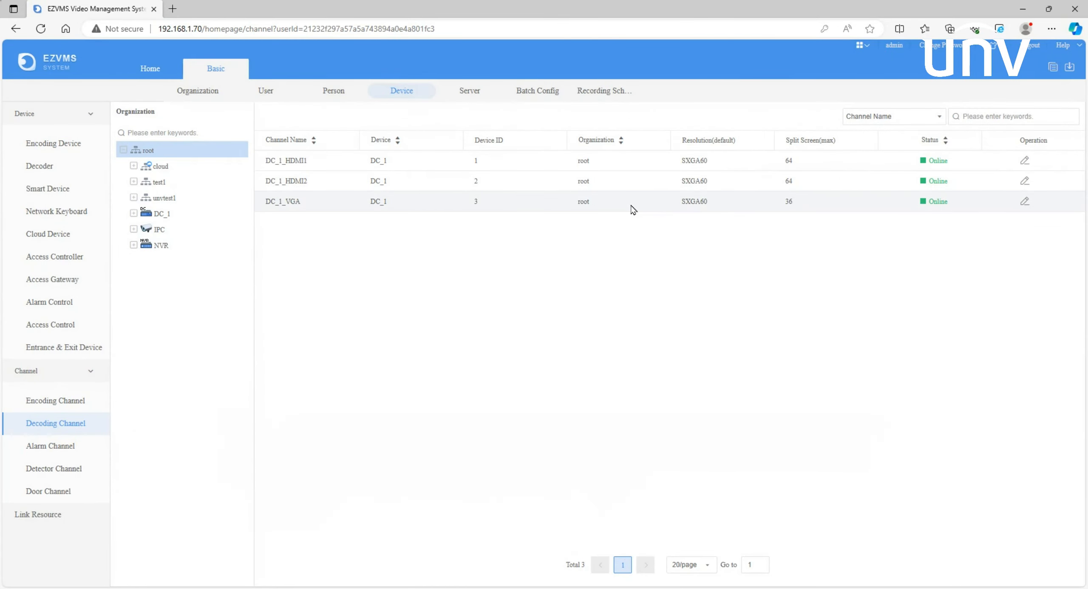
left_click(57, 449)
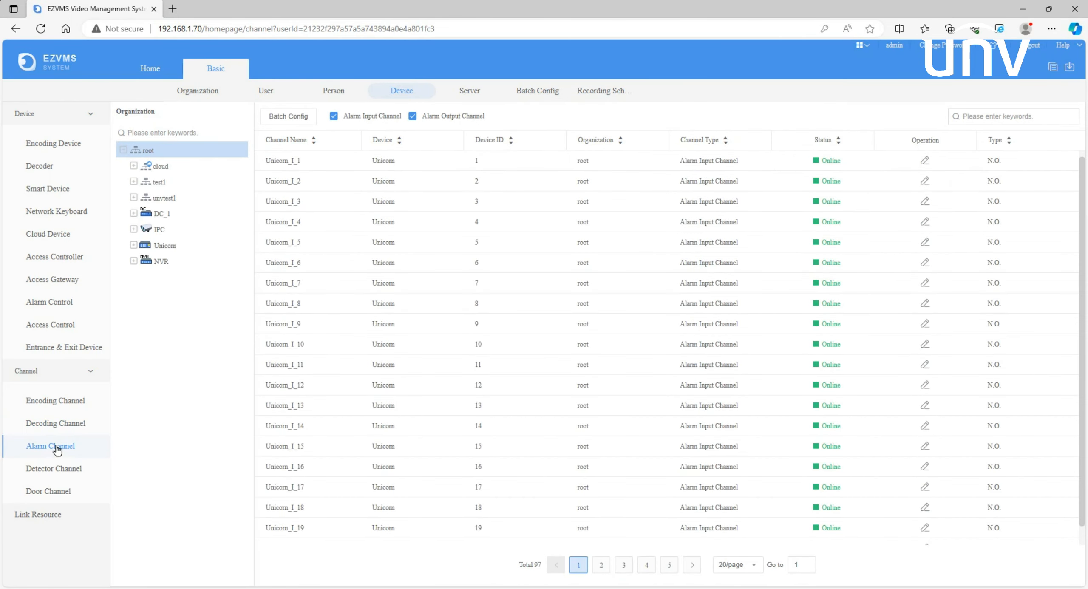
View the central server's details on the server page and close them
left_click(470, 91)
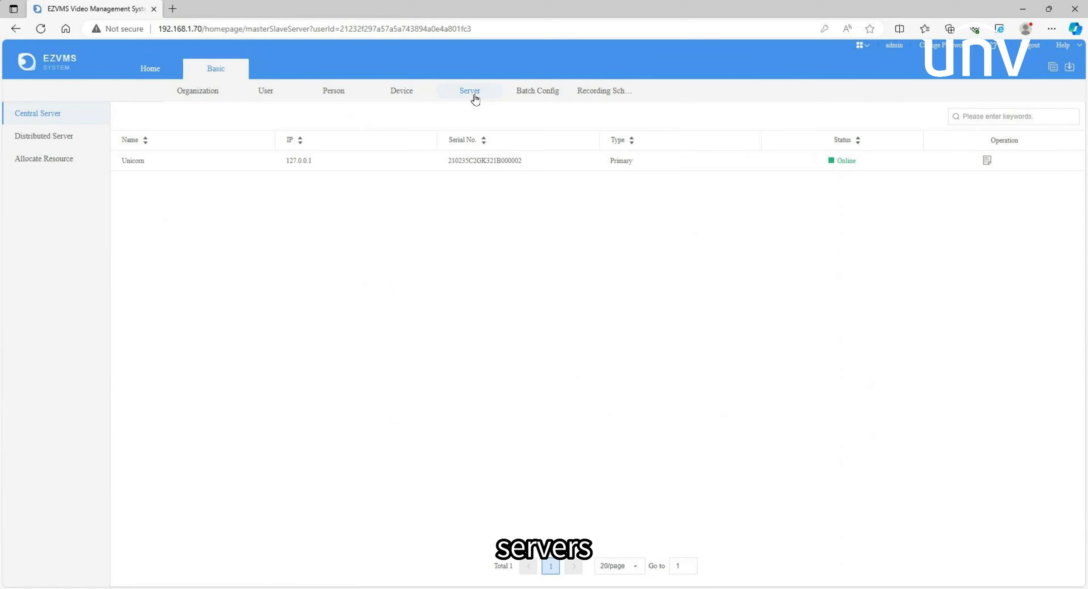
left_click(980, 160)
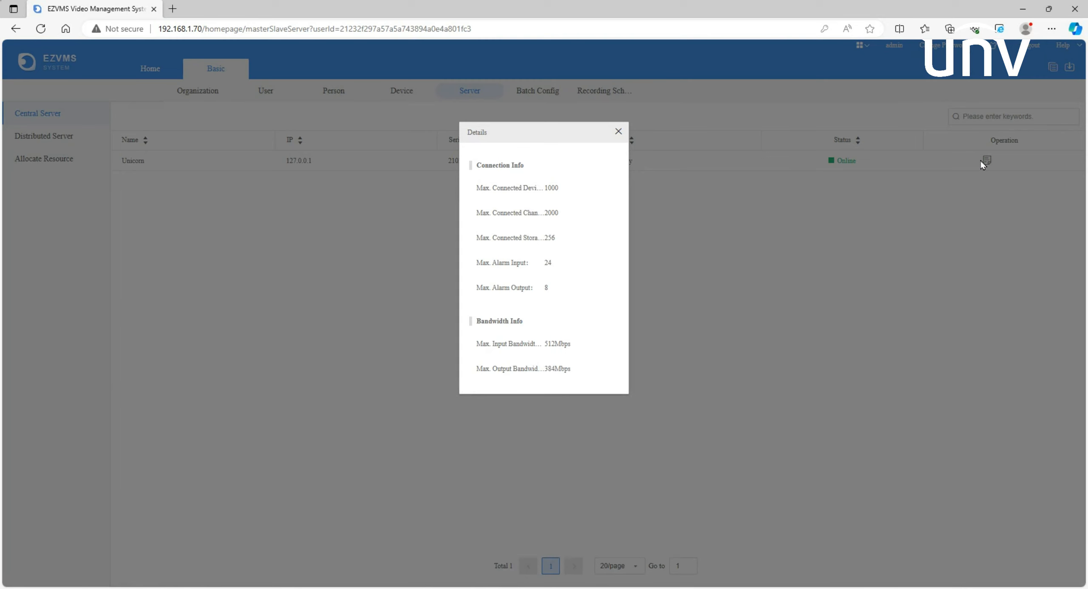
left_click(618, 132)
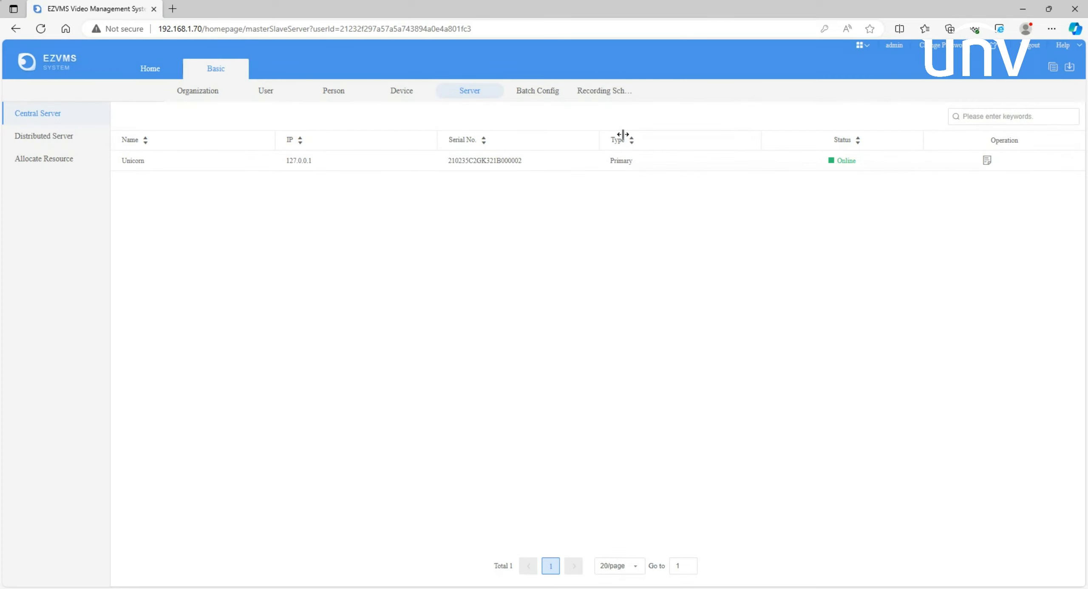
Open the distributed replica server VX1824-V2 for editing and cancel without changes
left_click(67, 141)
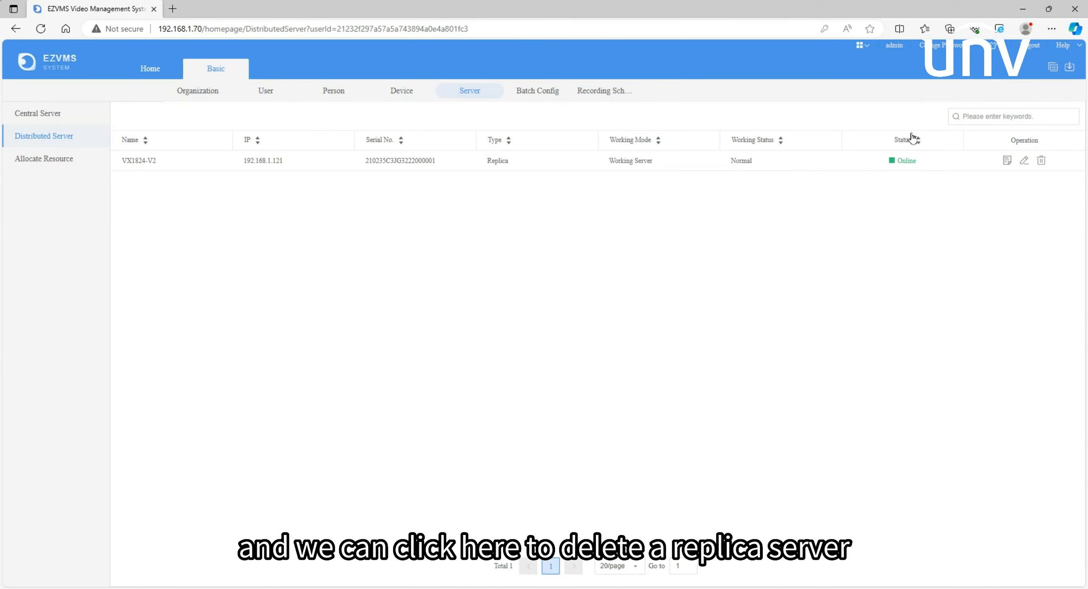
left_click(1026, 162)
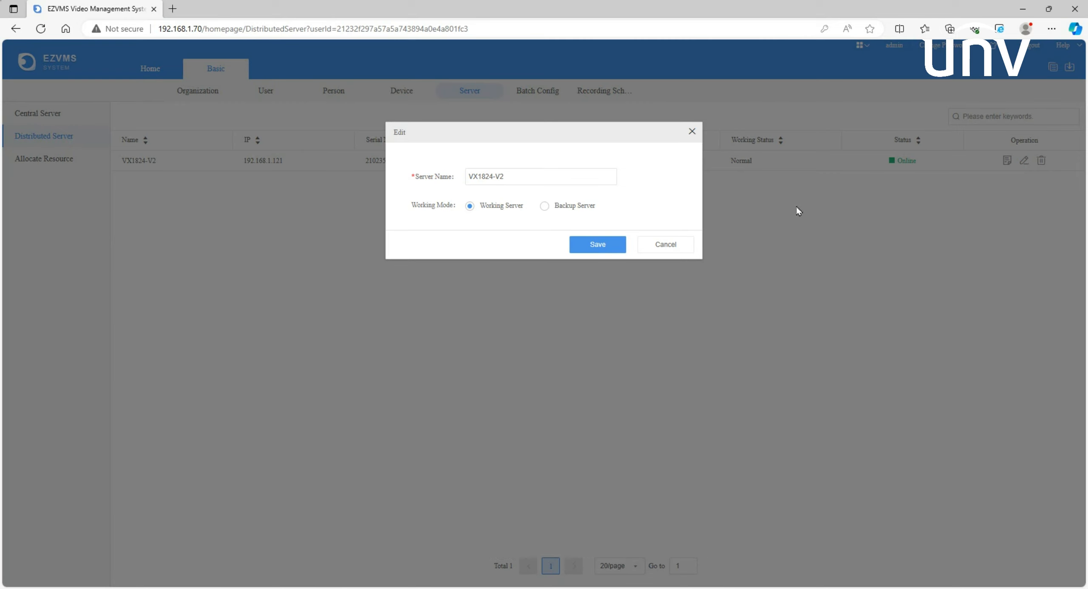
left_click(669, 244)
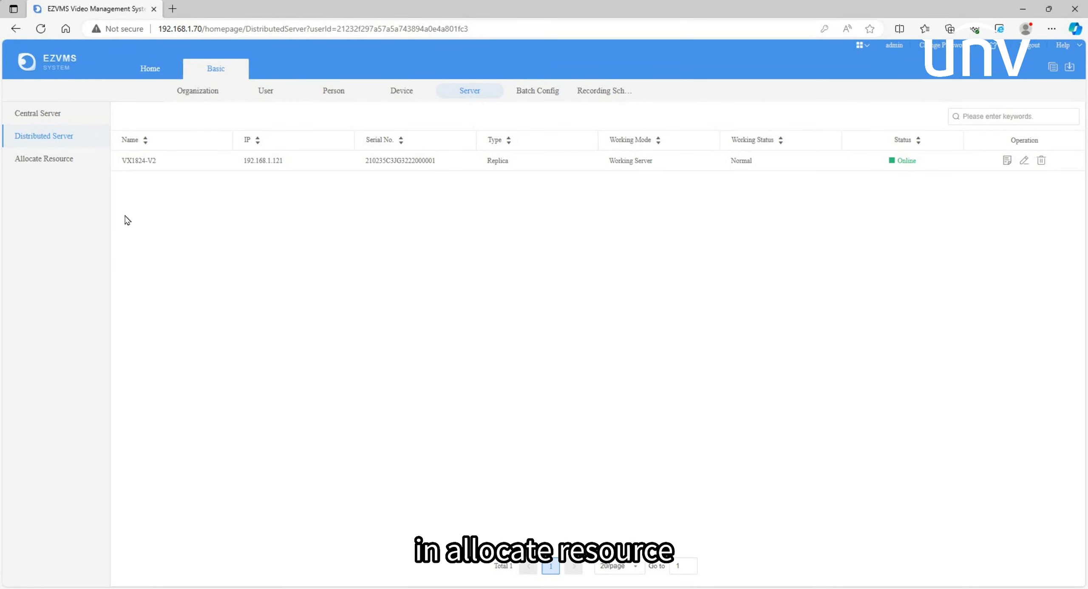
Auto-assign all devices across the primary and replica servers in resource allocation and restore the original assignment
left_click(76, 163)
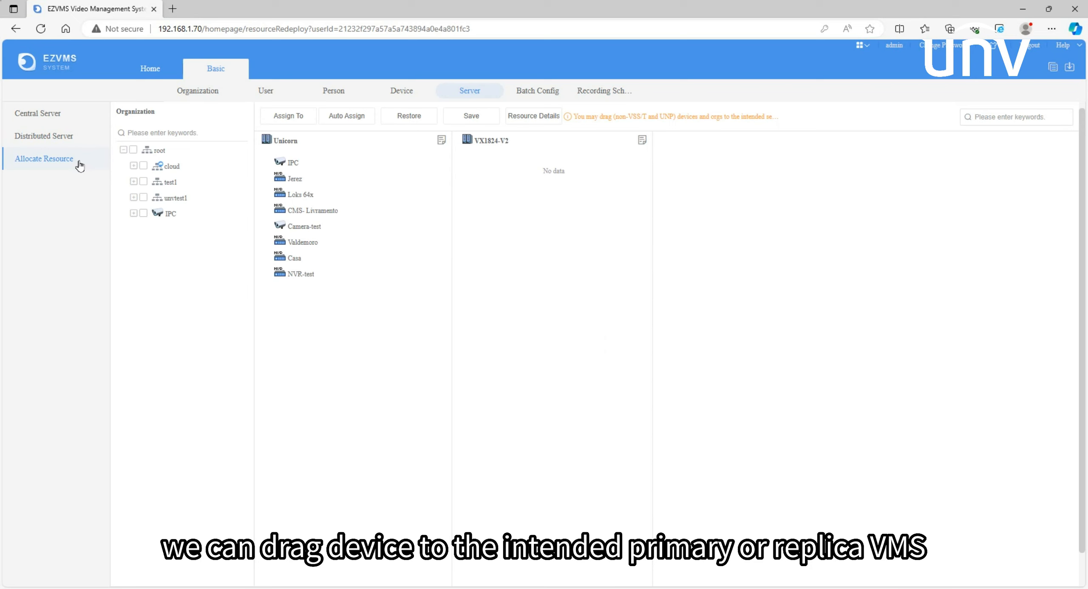
left_click(345, 121)
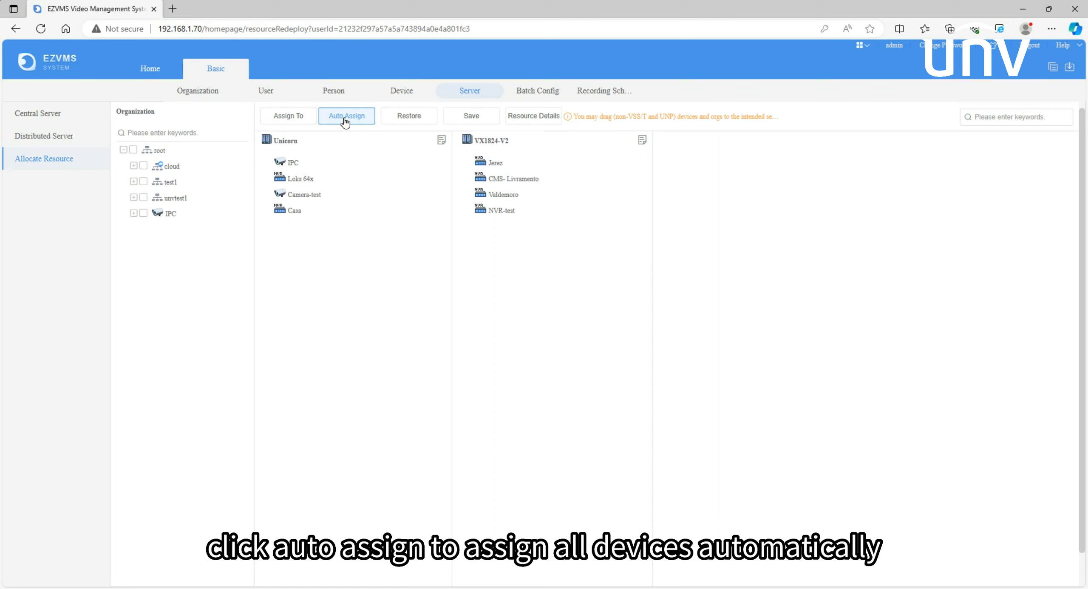
left_click(404, 123)
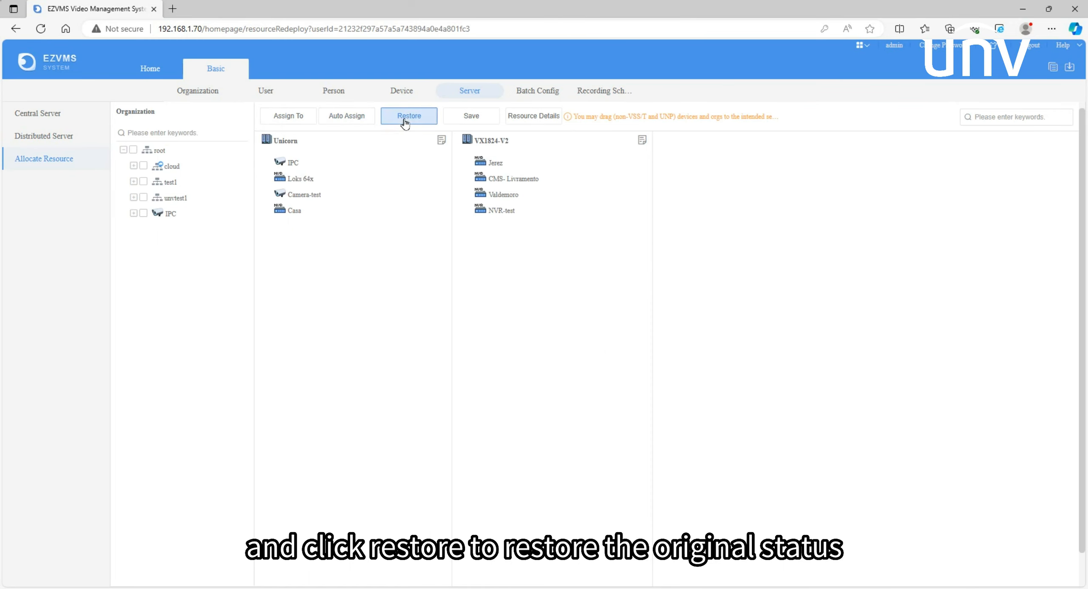